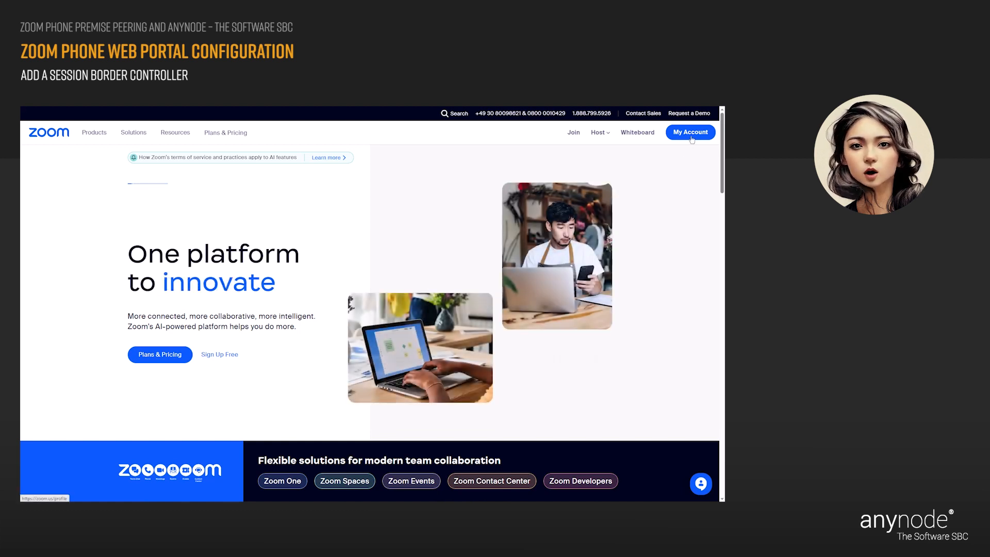
Open the Session Border Controllers management page from the phone system's company account settings
click(691, 134)
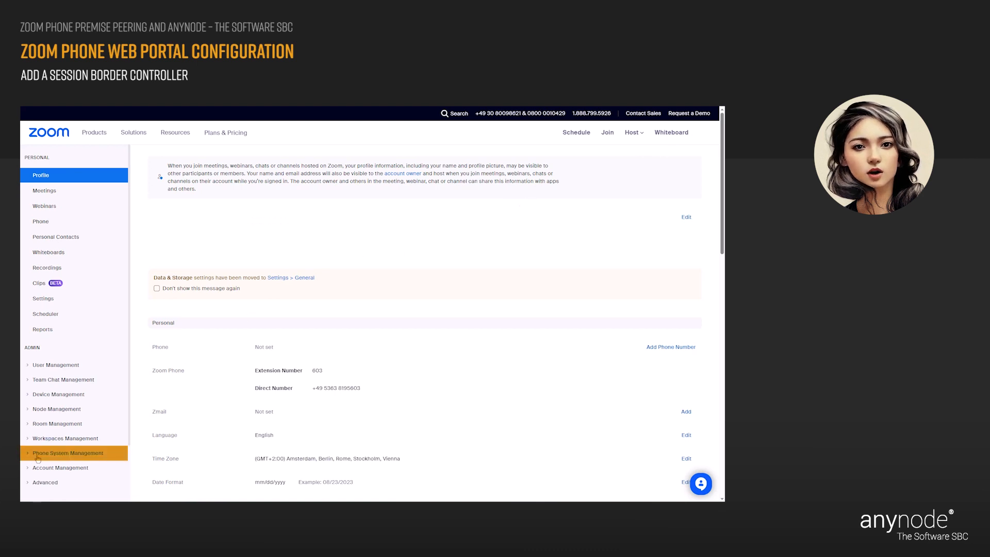
click(66, 456)
scroll(128, 355, down, 5)
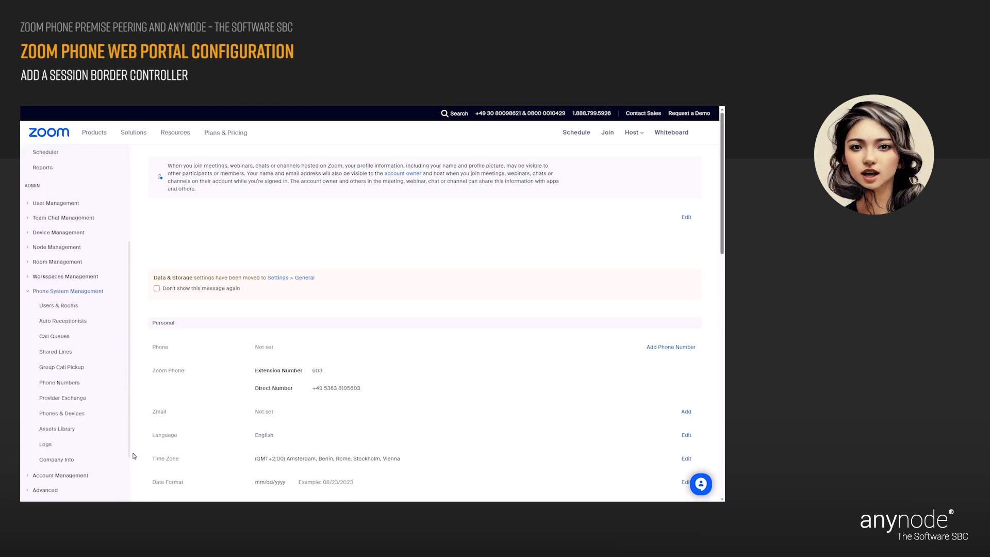
click(55, 428)
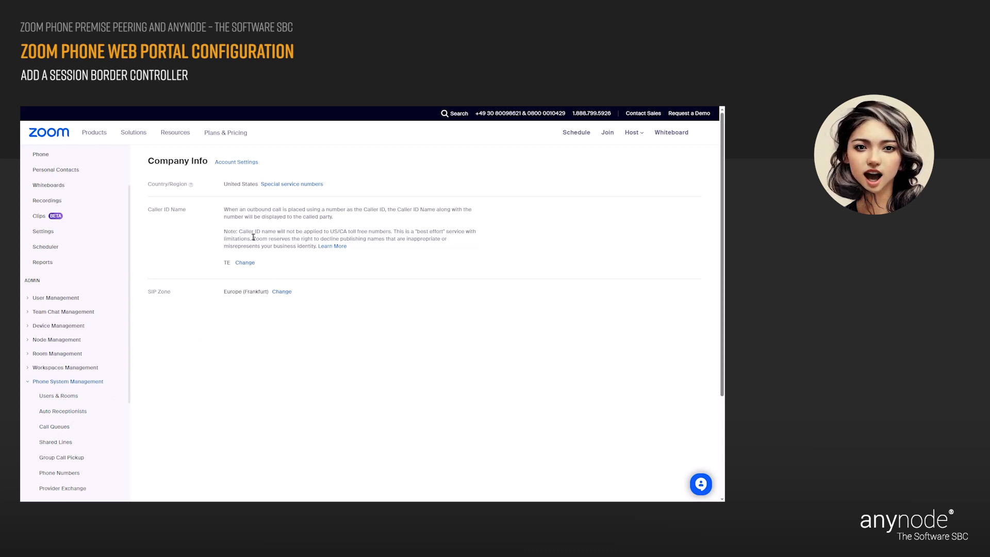
click(230, 167)
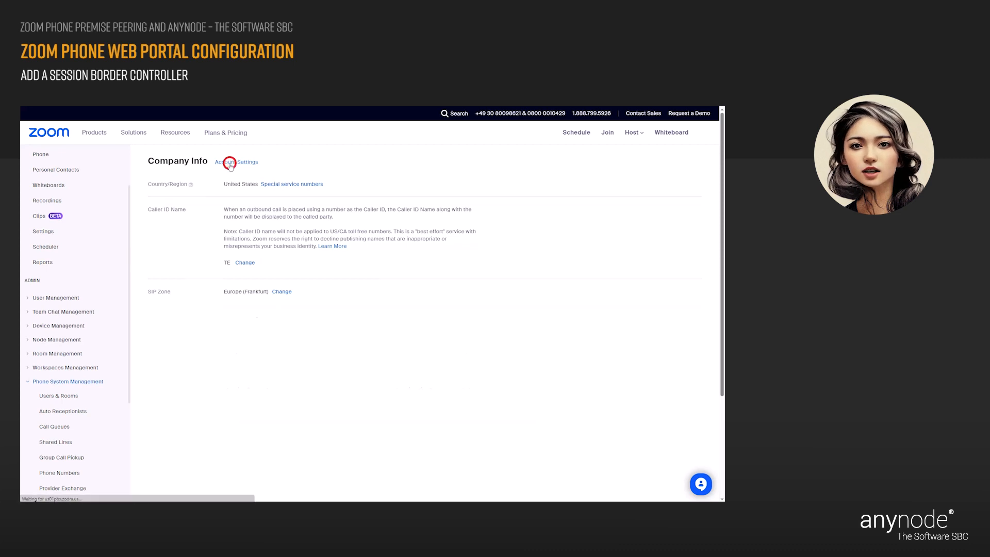
drag(129, 204, 132, 286)
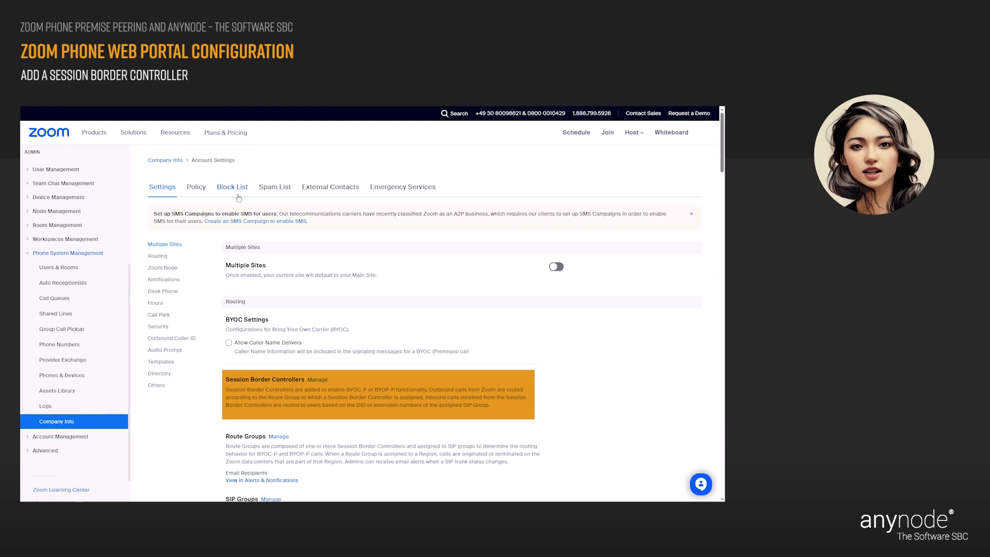
click(317, 380)
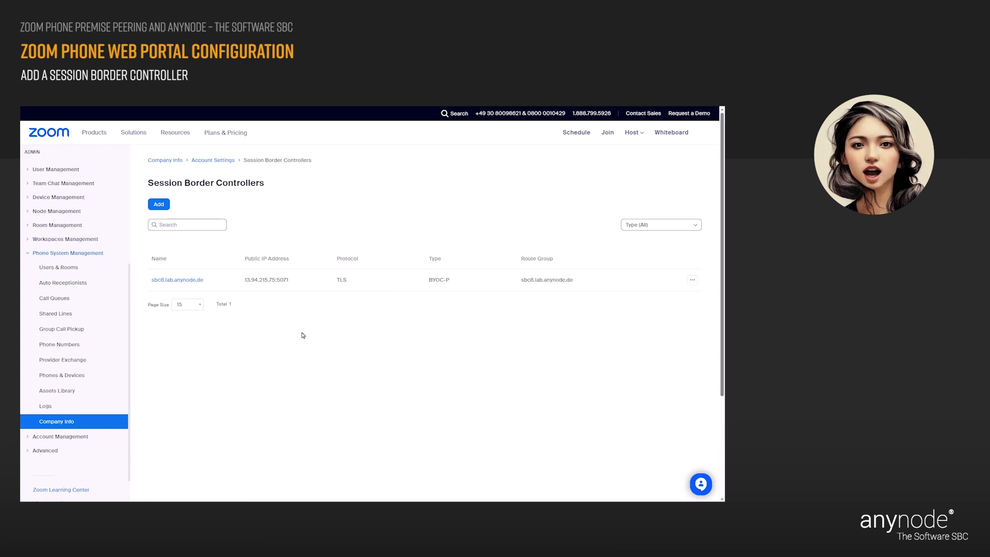
Start a new session border controller with display name sbc6.lab.anynode.de and public IP address 20.61.58.133
click(162, 209)
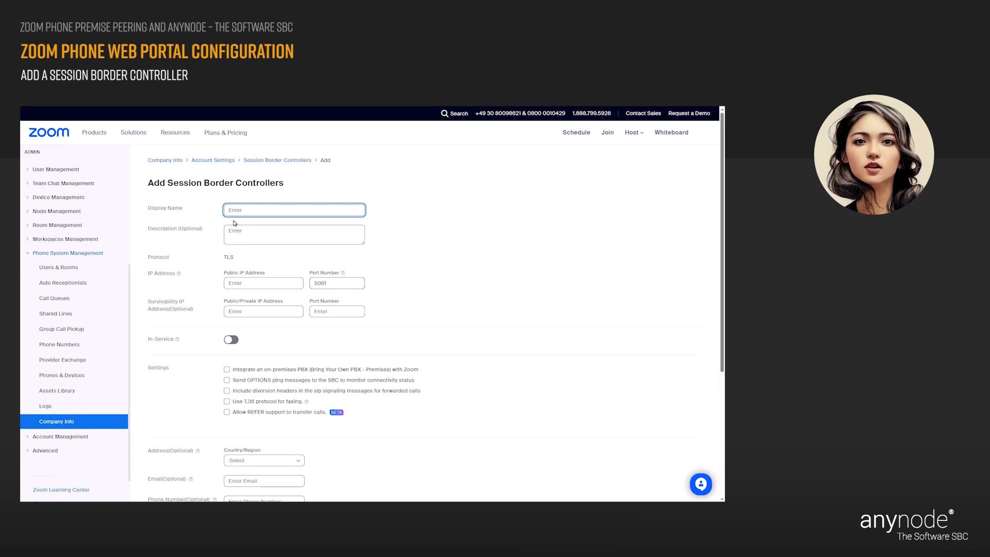
text(sbc6.lab.anyno)
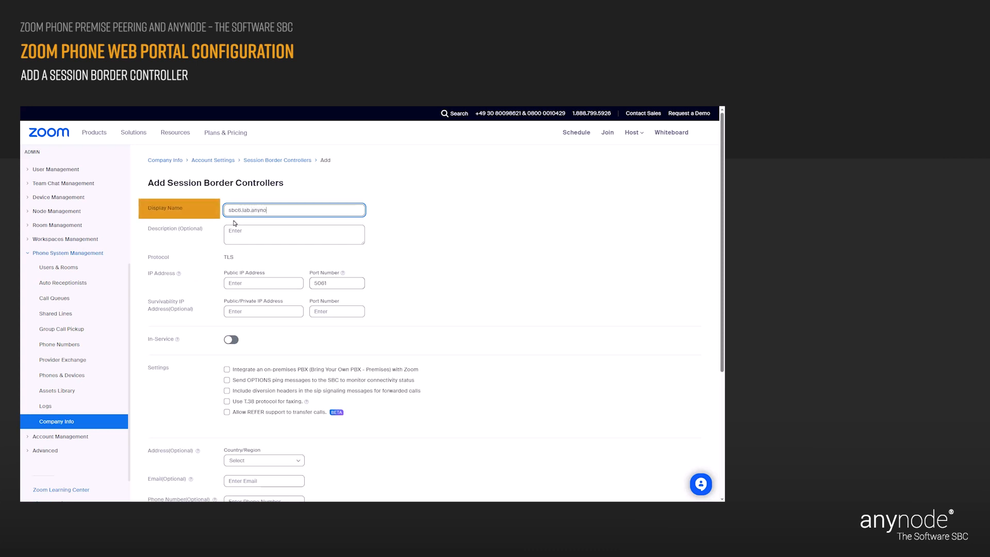
text(de.de)
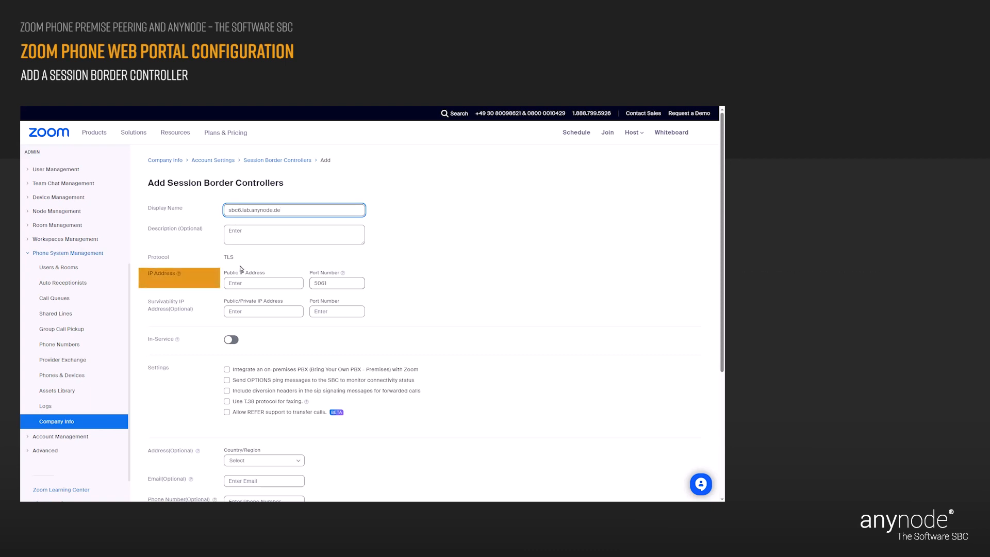
click(237, 283)
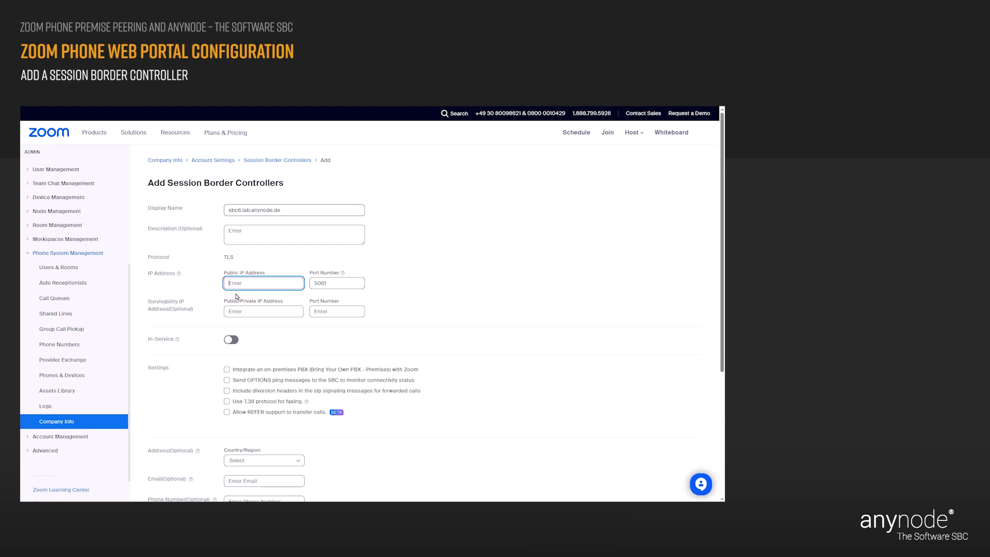
text(20.61.)
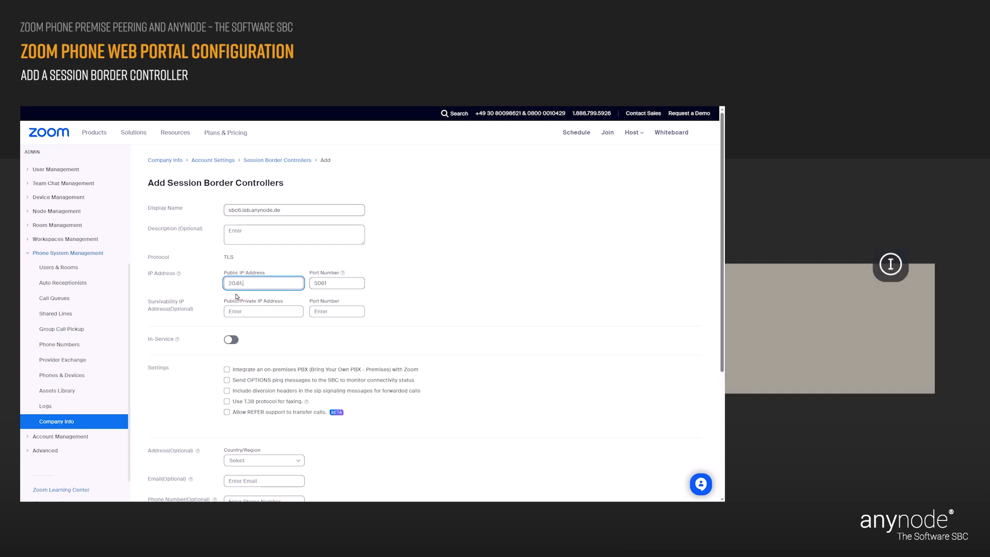
text(58.133)
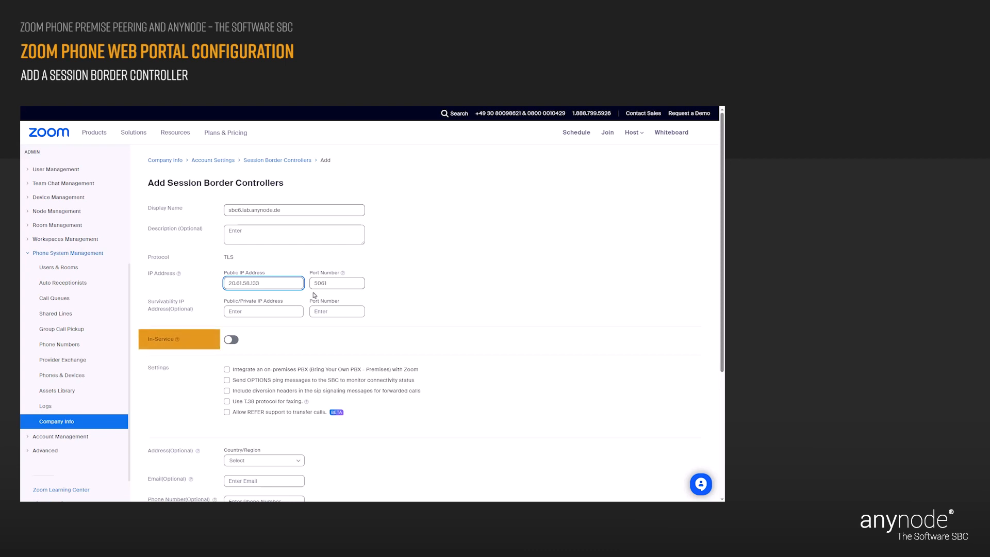
Put the controller in service, enable OPTIONS ping messages and diversion headers for forwarded calls, and save it
click(227, 341)
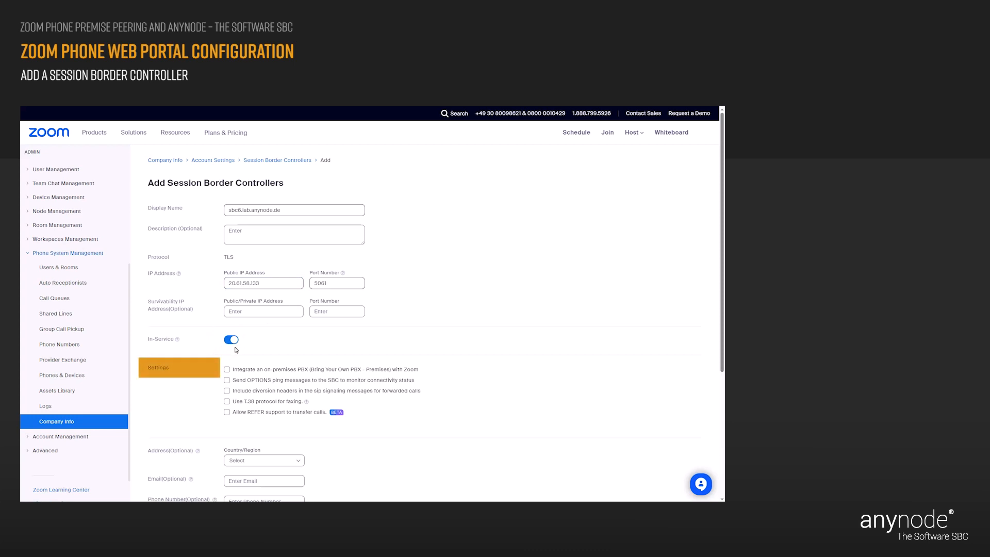
click(227, 381)
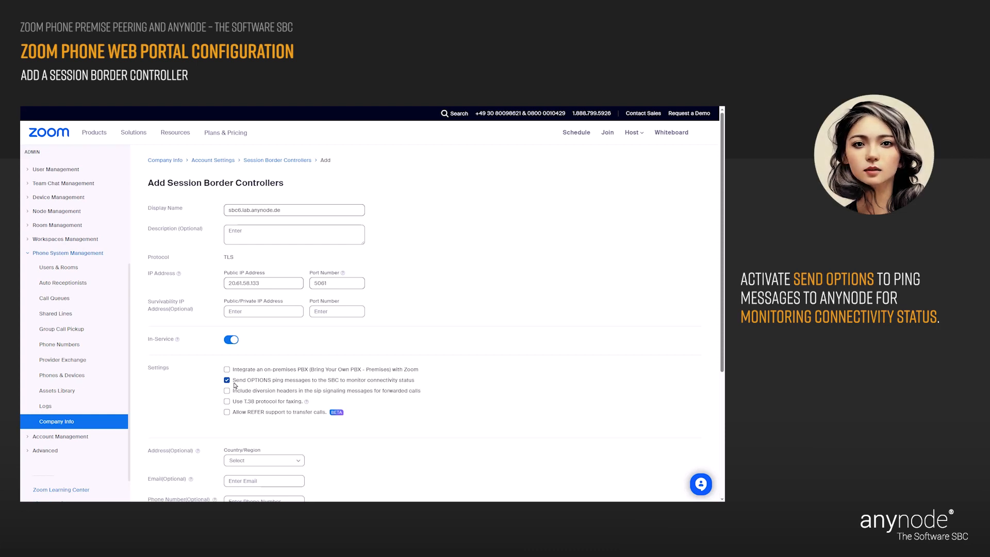
click(227, 391)
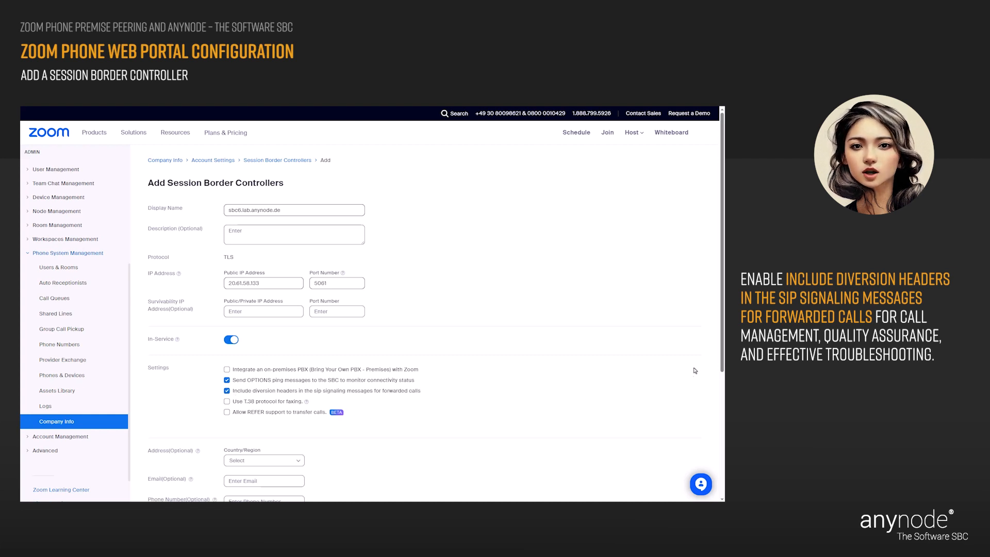
drag(721, 344, 717, 368)
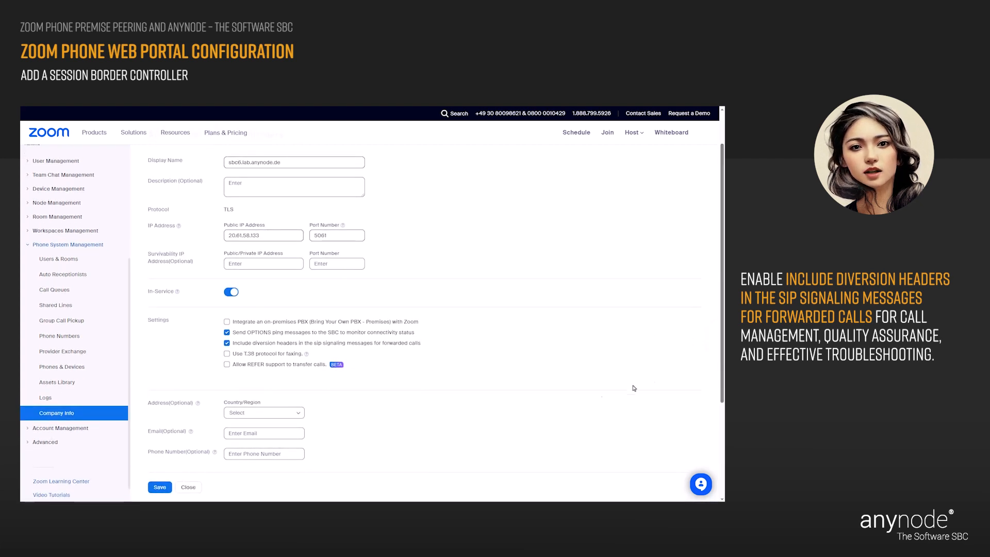
click(160, 487)
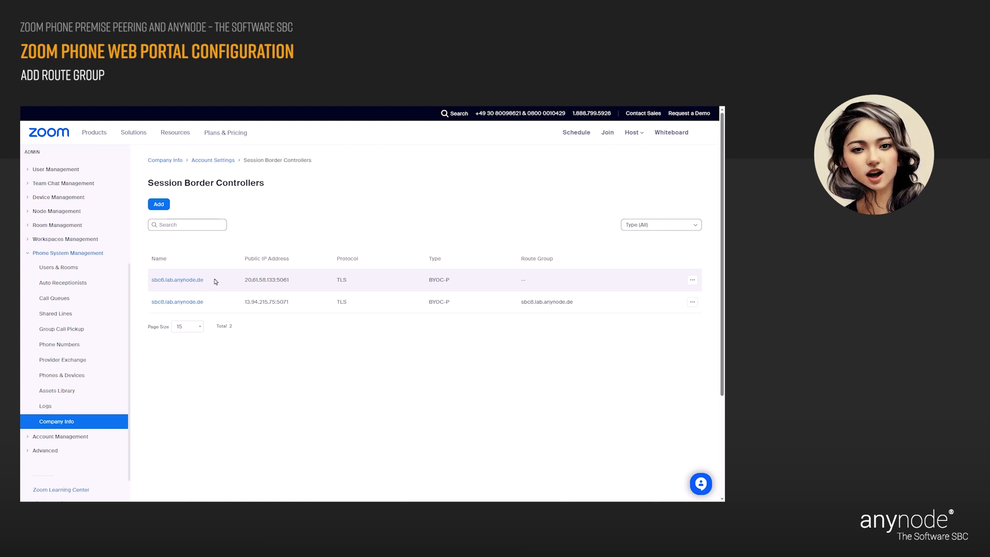
Start a new route group in the account's routing settings with the display name sbc6.lab.anynode.de
click(228, 162)
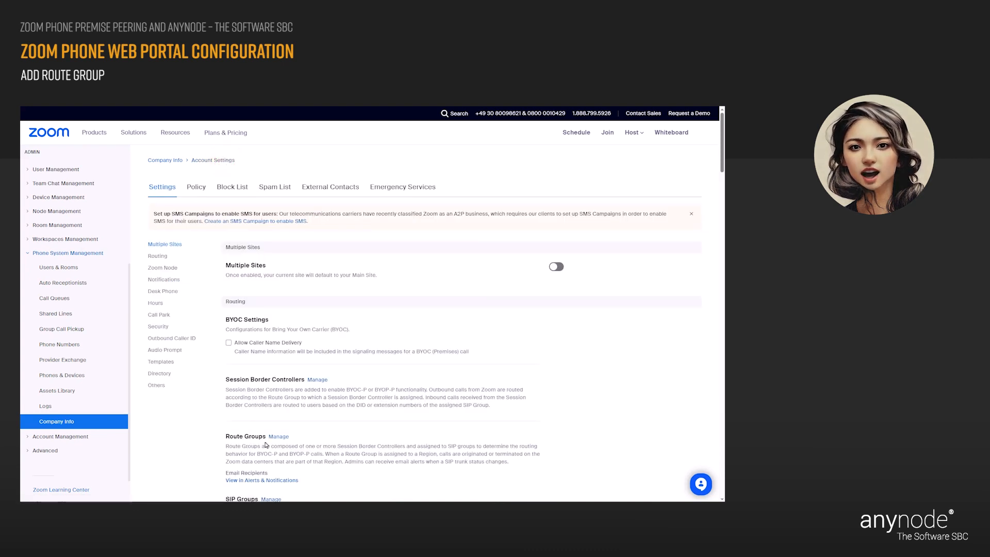
click(280, 437)
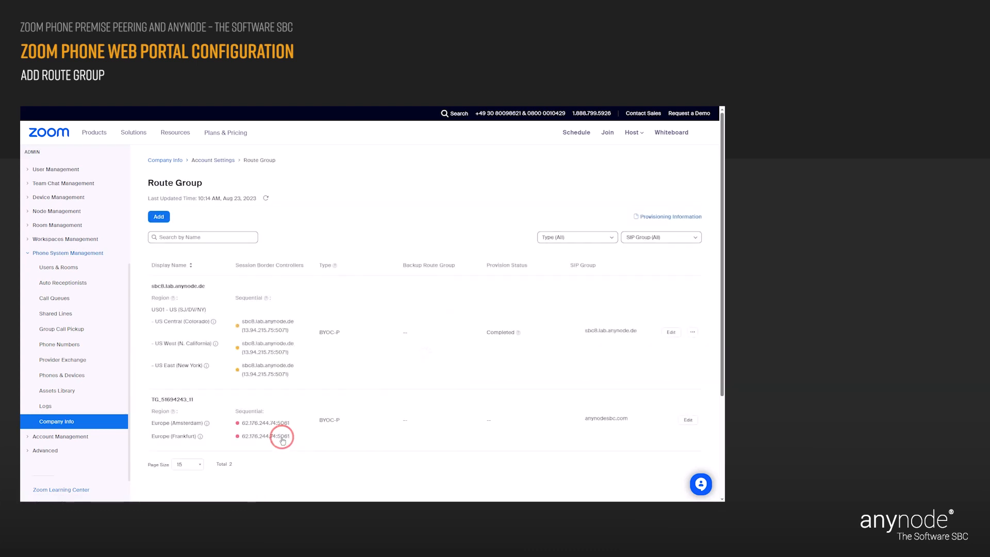
click(160, 217)
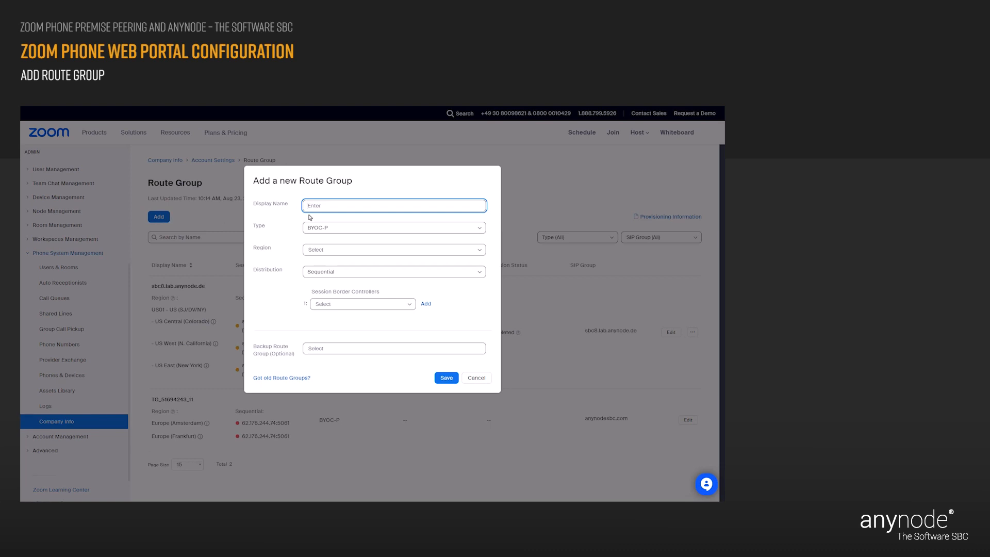
text(sb)
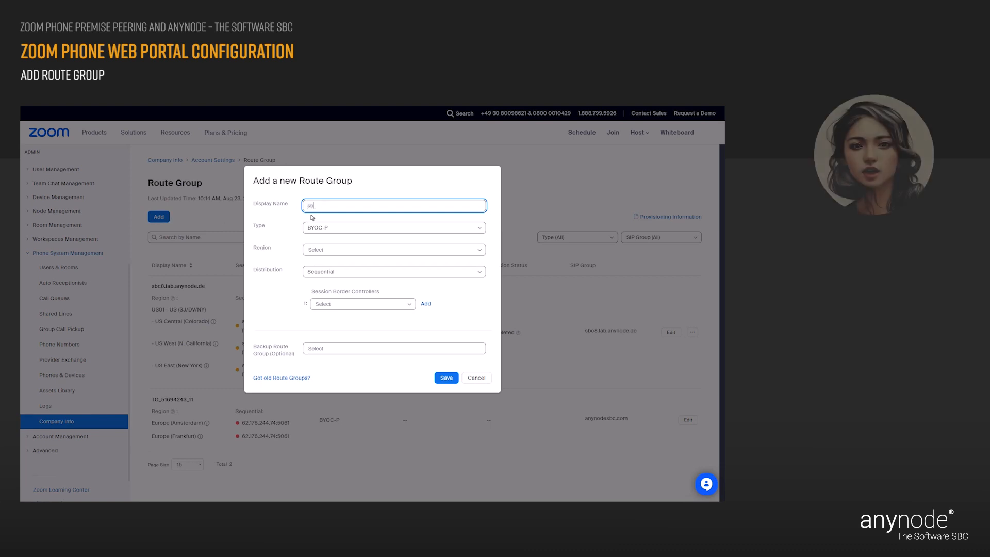
text(c6.lab.anynode.de)
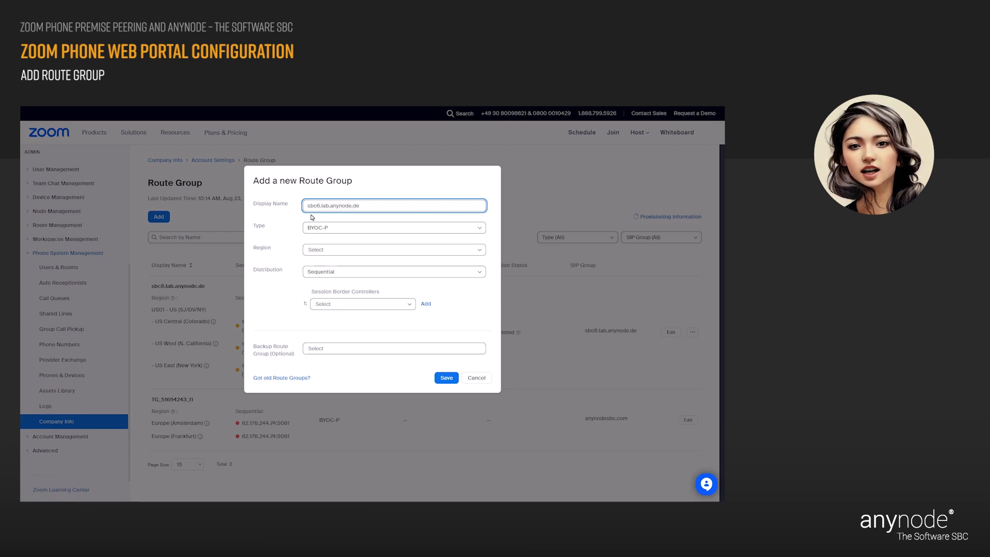
click(328, 239)
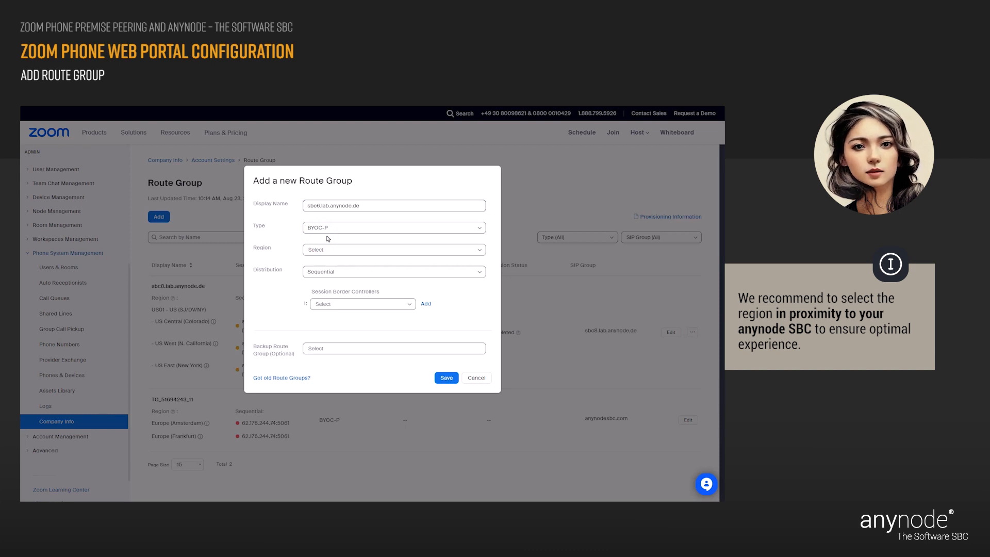
Set the route group's region to US01 - US (SJ/DV/NY), assign the session border controller sbc6.lab.anynode.de (20.61.58.133:5061), and save
click(479, 251)
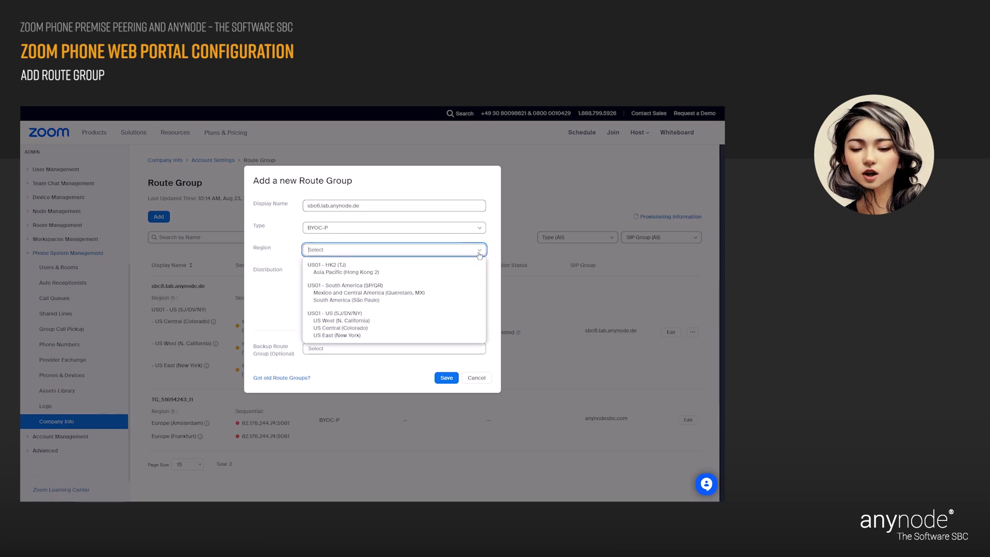
click(368, 323)
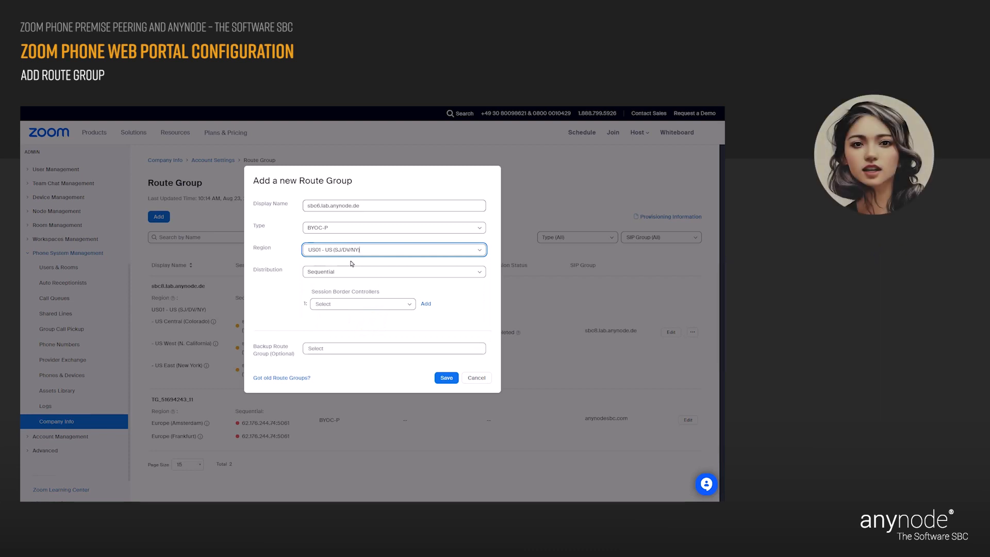
click(352, 263)
click(409, 305)
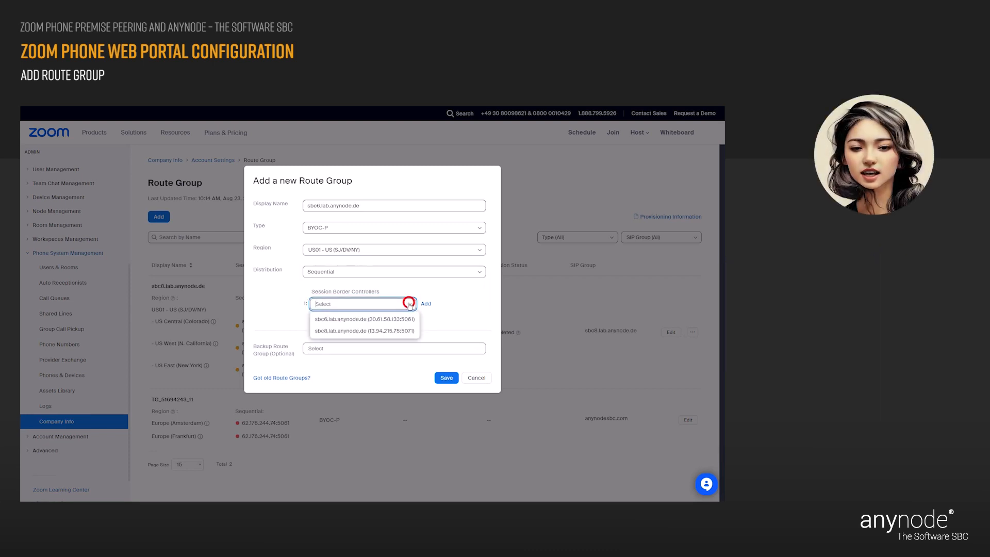
click(397, 320)
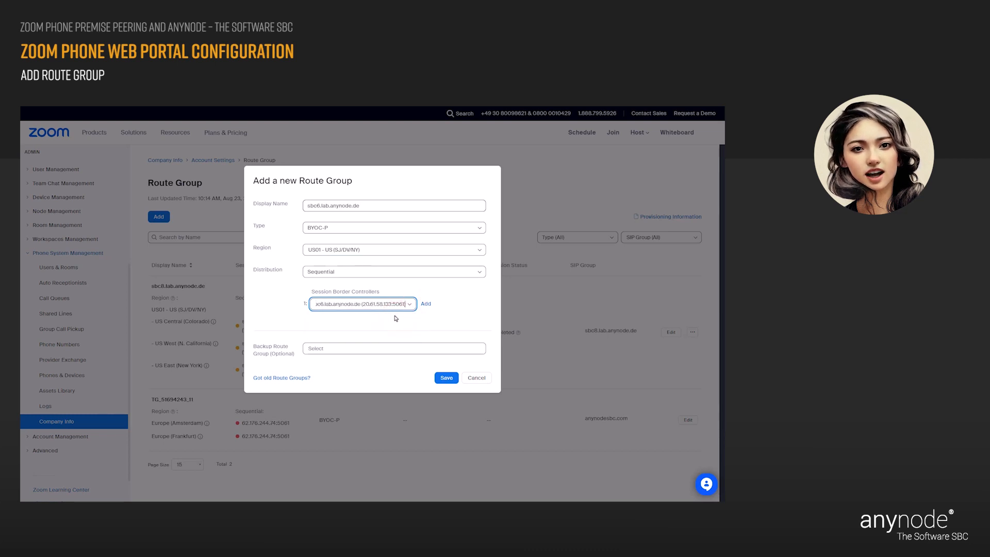
click(395, 318)
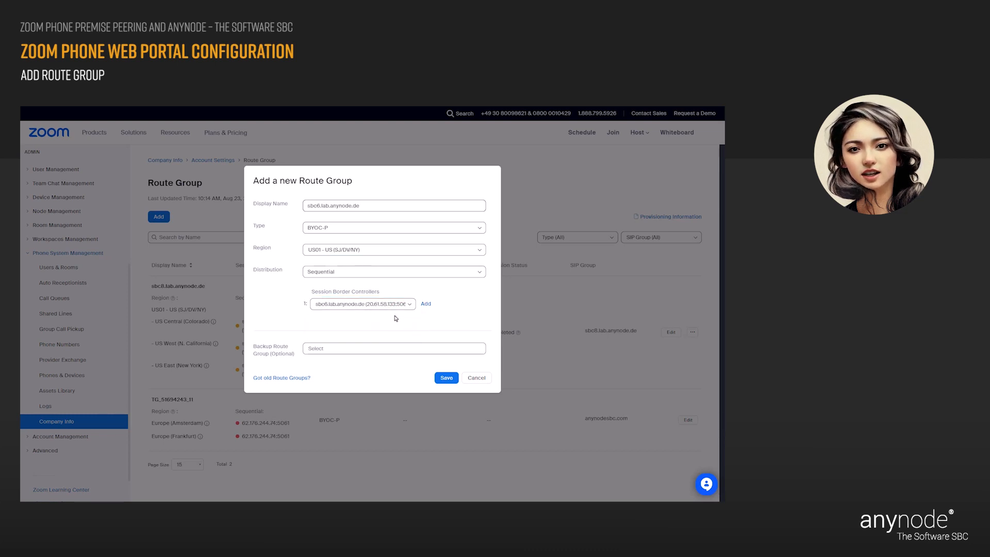
click(447, 378)
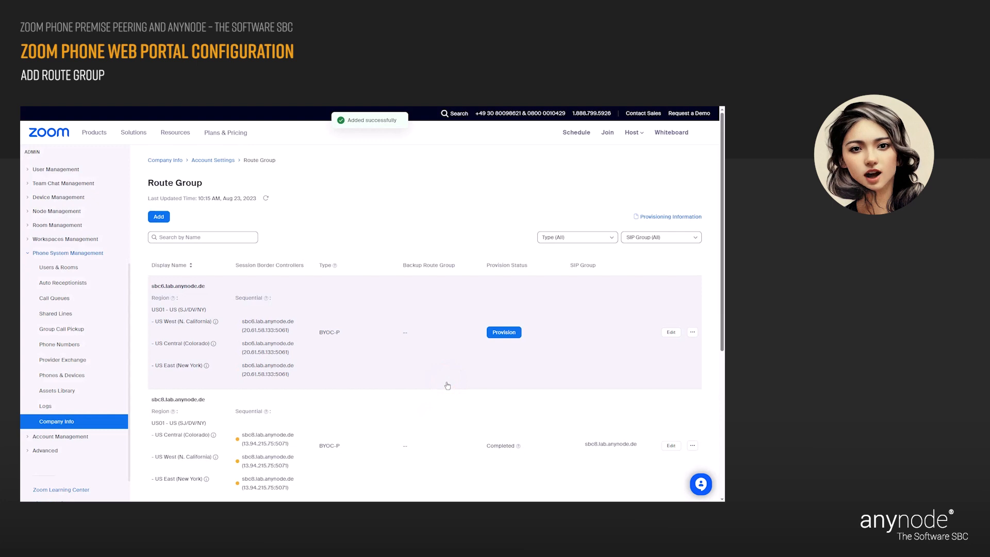
Provision the sbc6.lab.anynode.de route group and check its provision status and each region's SBC connection status
click(510, 333)
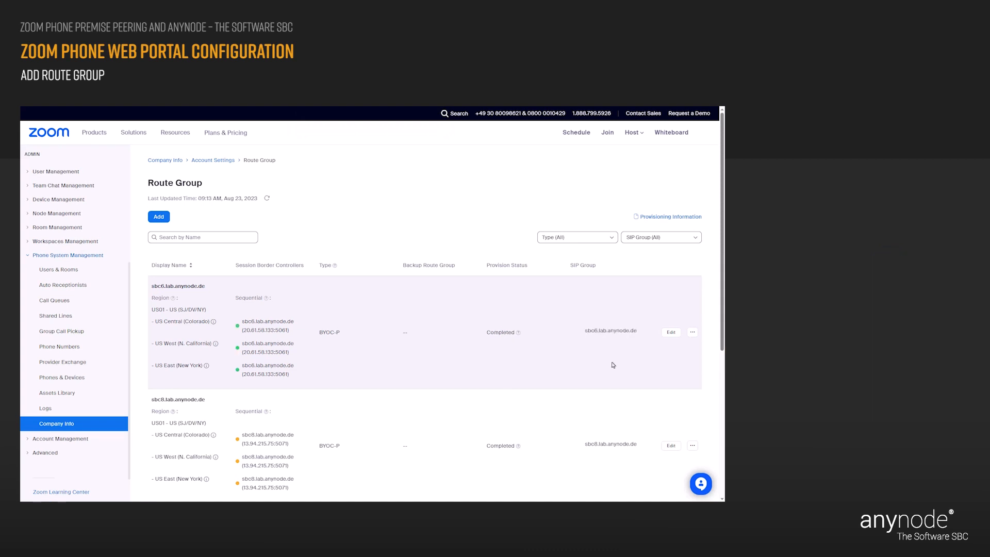
mouse_move(519, 336)
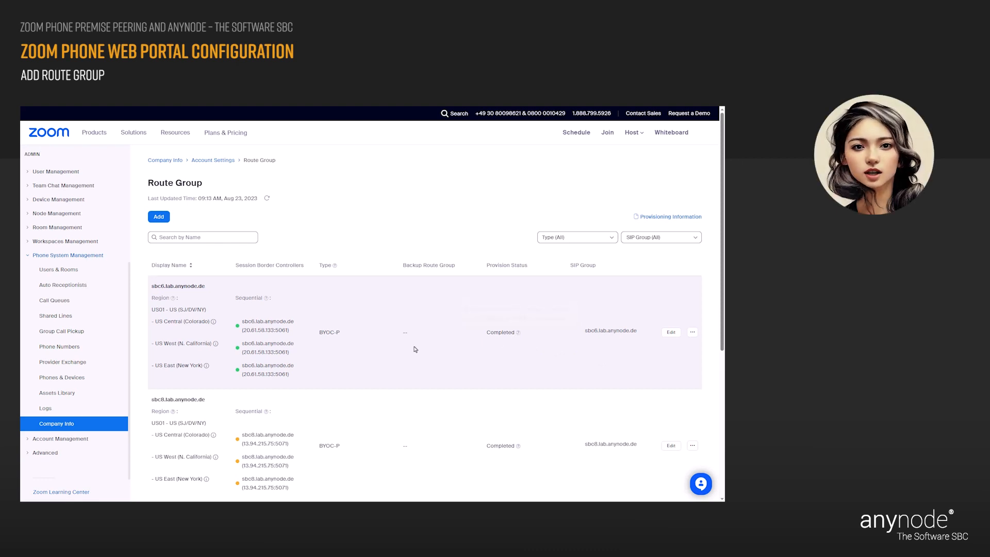
mouse_move(238, 328)
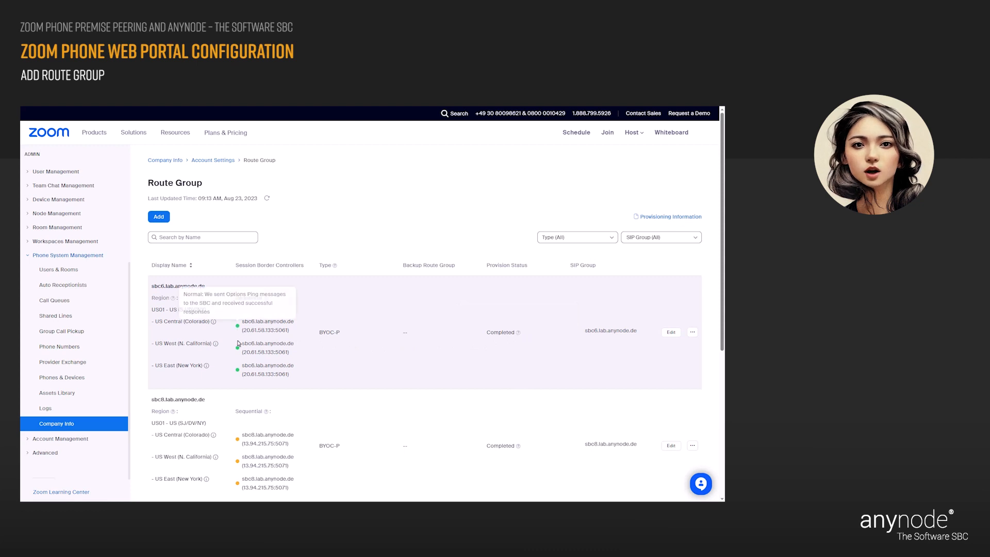
mouse_move(238, 349)
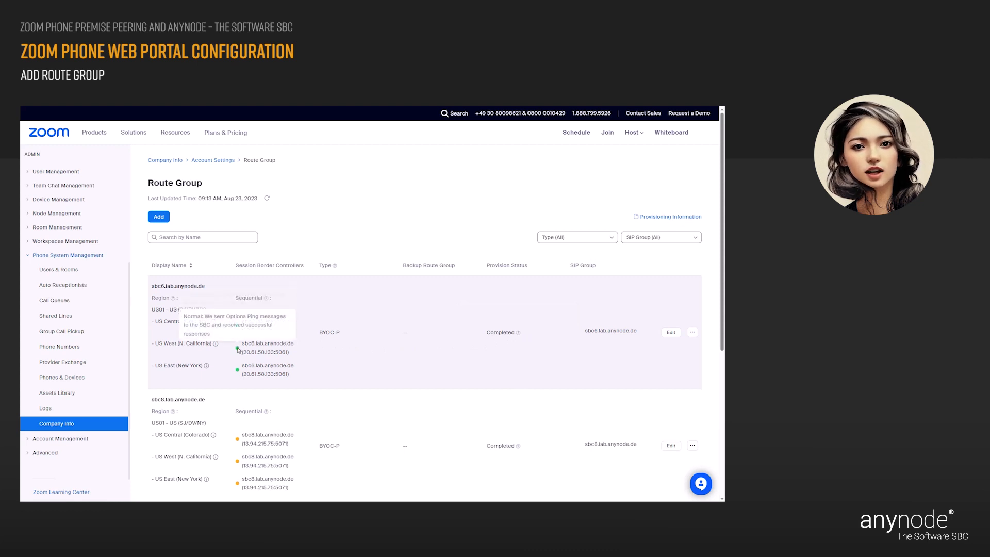
mouse_move(238, 371)
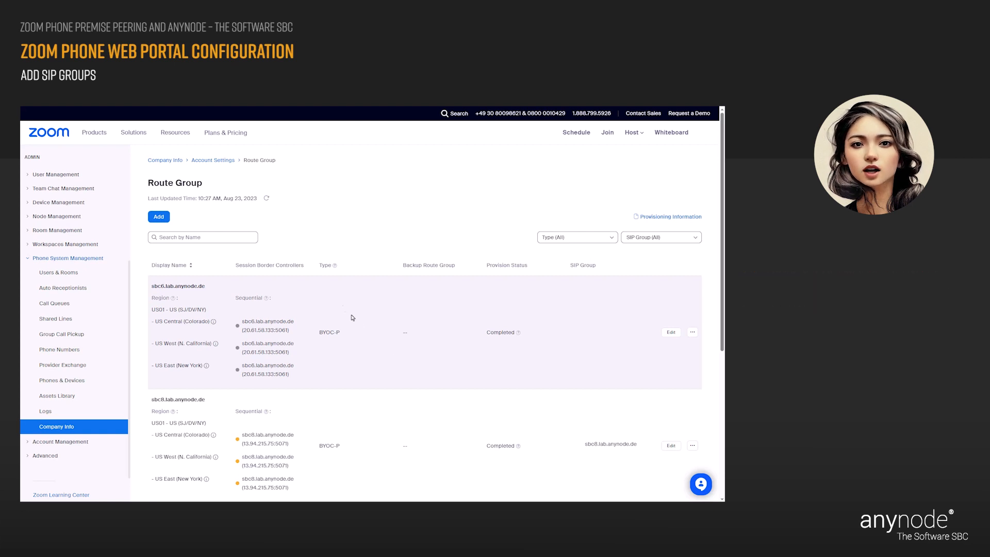
Start a new SIP group in the account's routing settings with the display name sbc6.lab.anynode.de
click(209, 164)
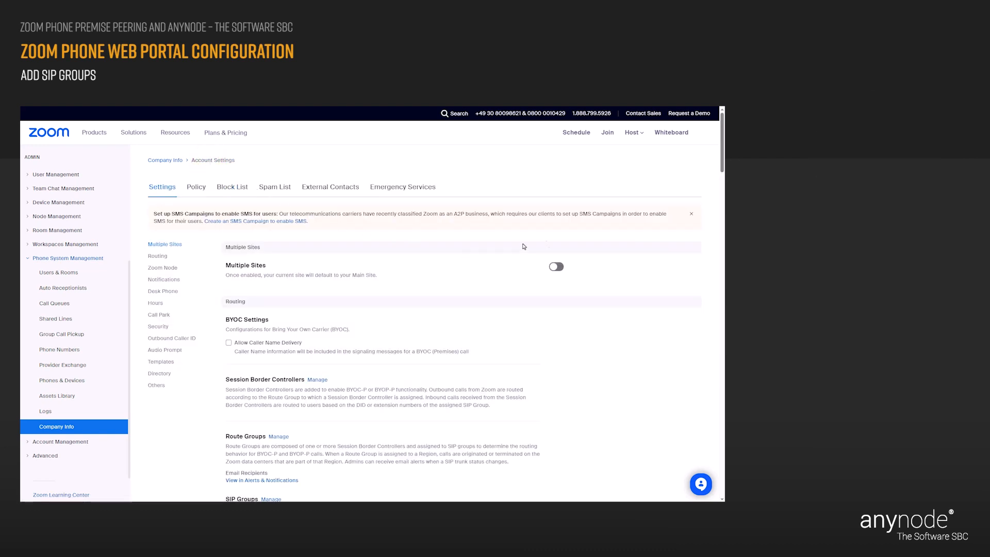
drag(721, 161, 716, 183)
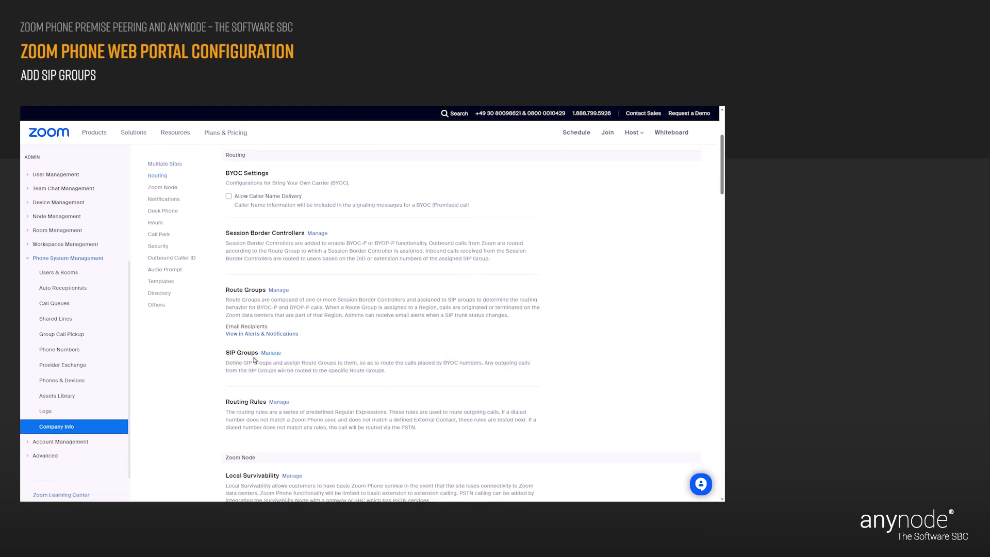
click(276, 354)
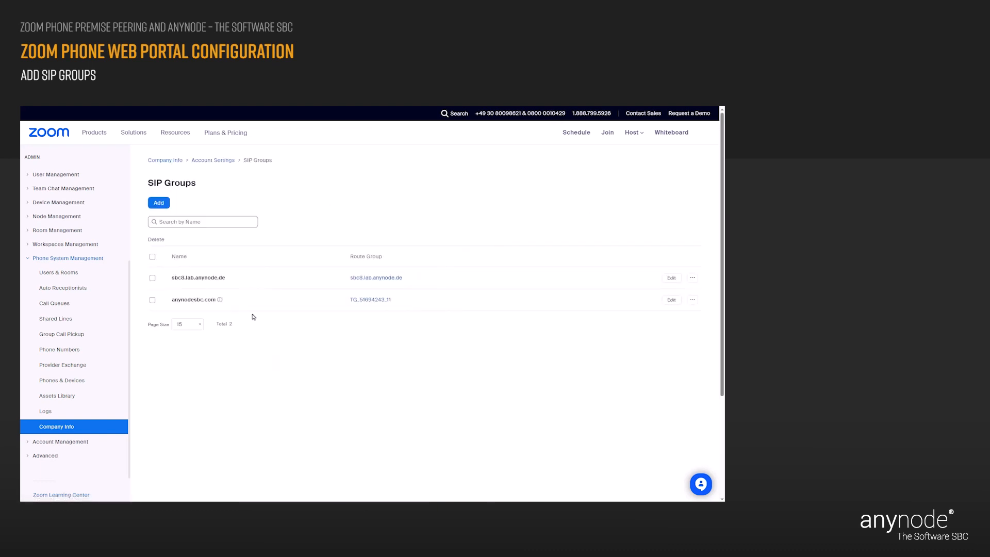
click(161, 205)
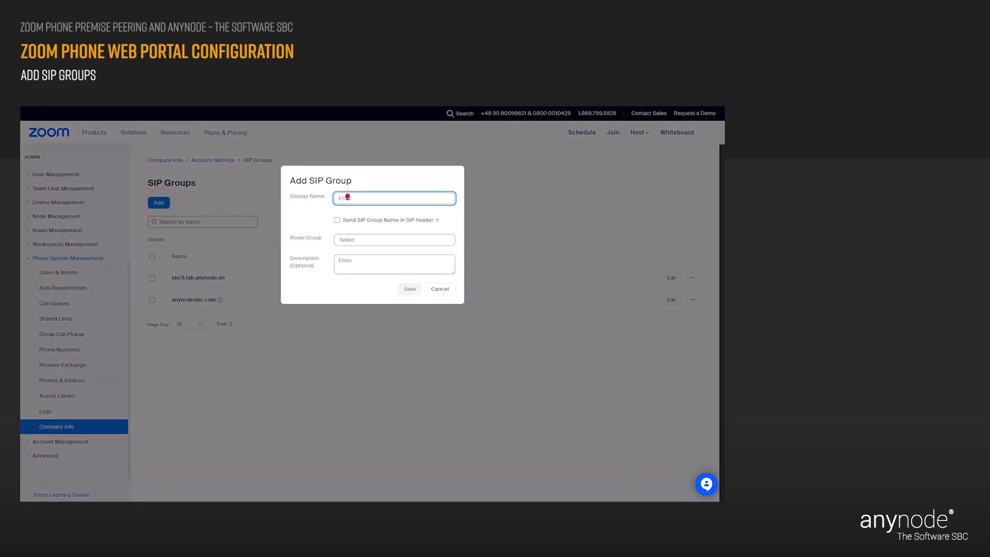
text(sbc6.lab.anynode.de)
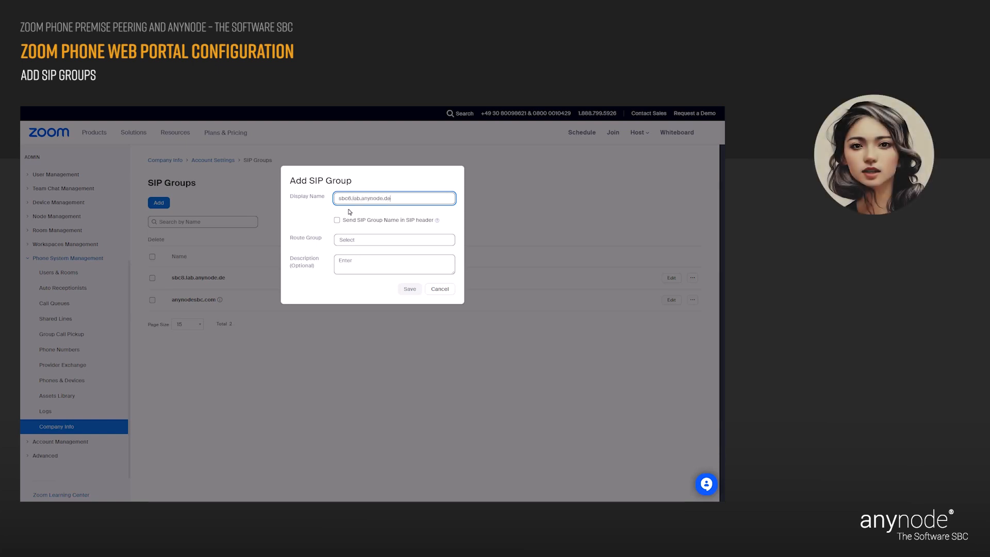
Assign the route group sbc6.lab.anynode.de (BYOC) to the new SIP group and save it
click(349, 209)
click(365, 239)
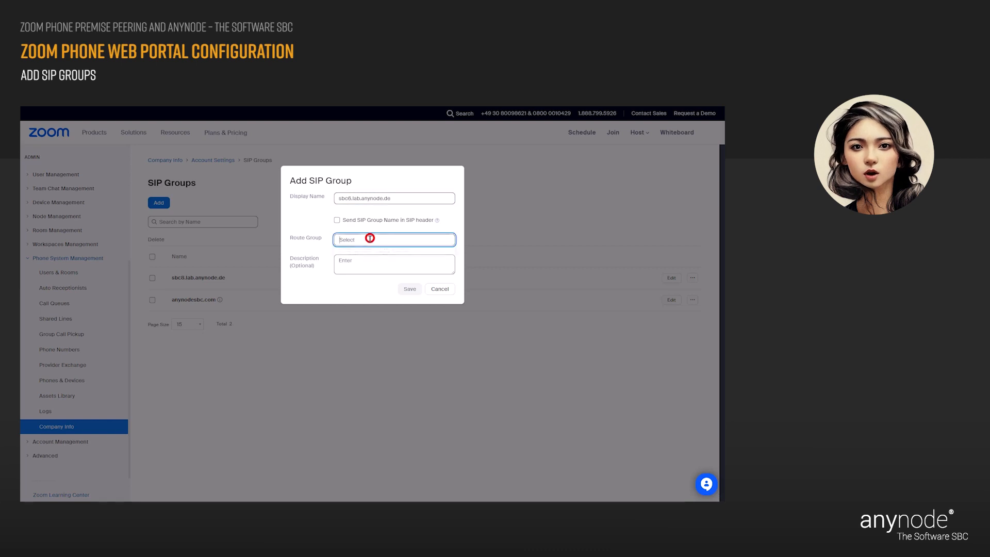
click(388, 254)
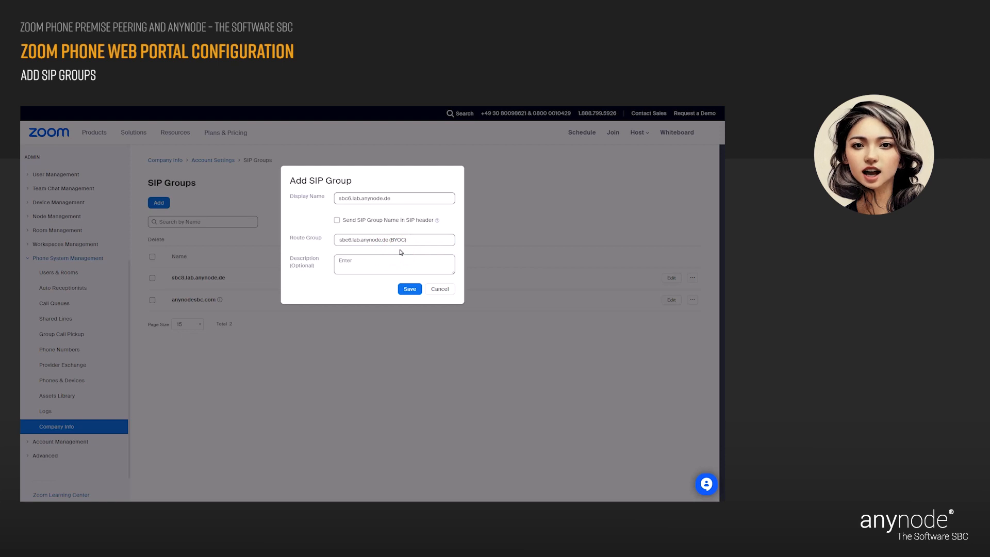
click(416, 292)
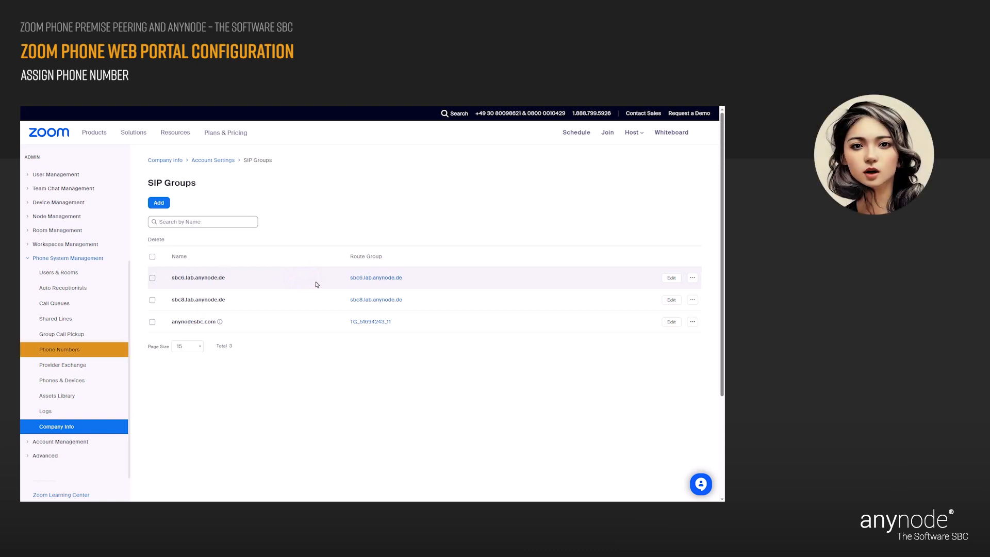
Set the SIP group of the first assigned phone number, the one with extension 601, to sbc6.lab.anynode.de and save
click(78, 350)
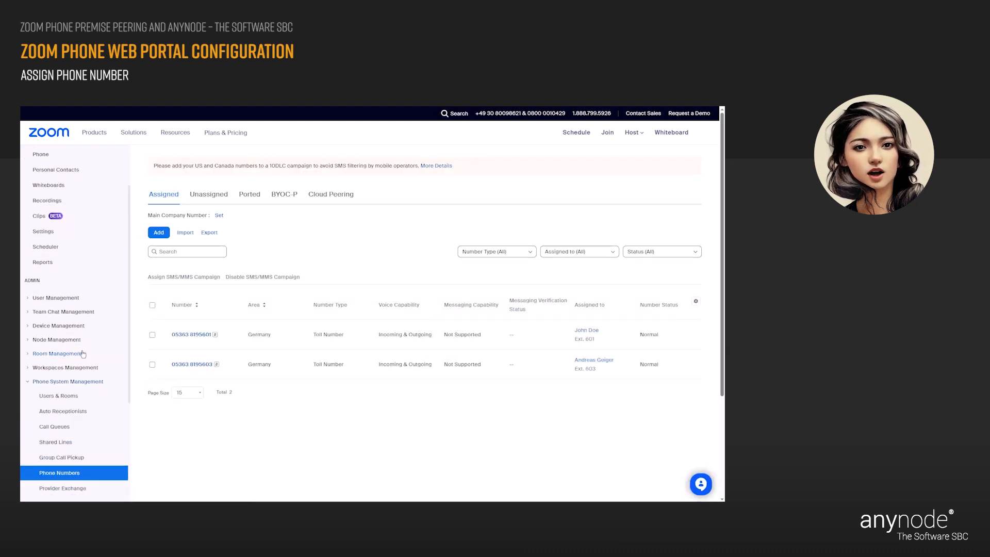
click(198, 338)
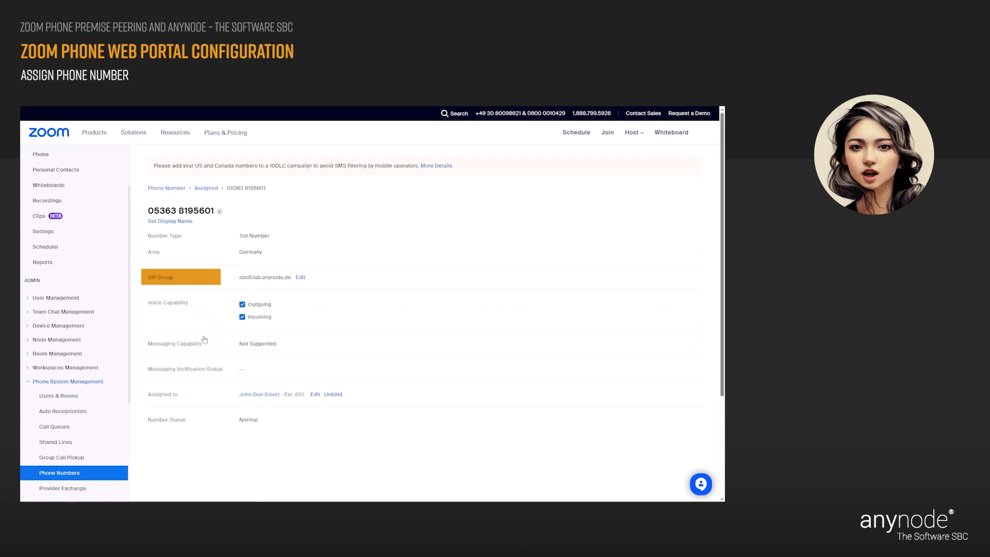
click(300, 276)
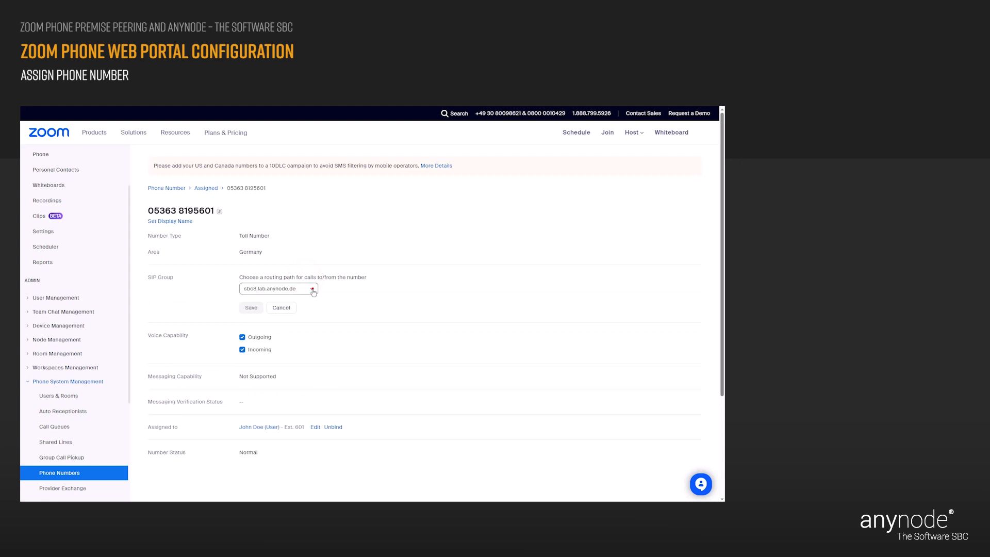
click(312, 289)
click(293, 303)
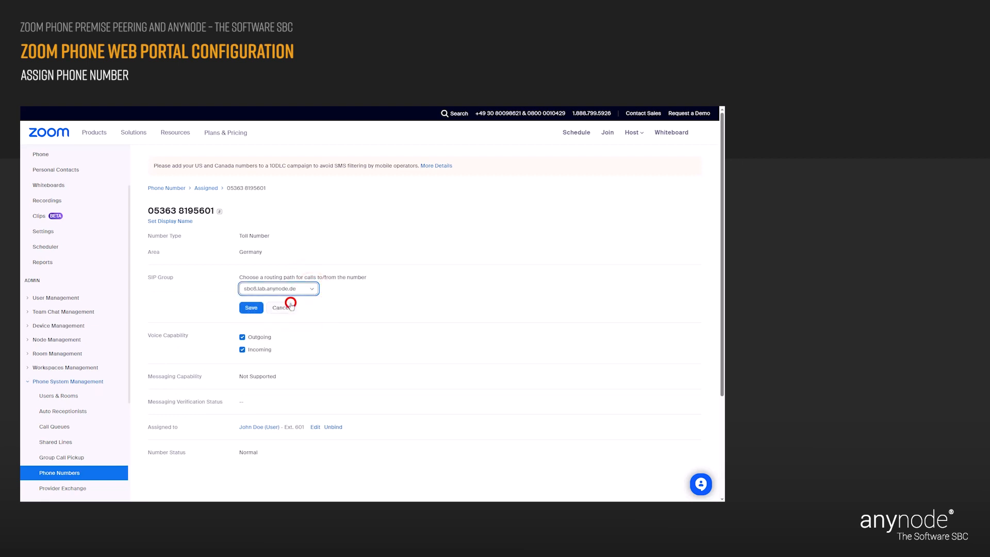
click(253, 308)
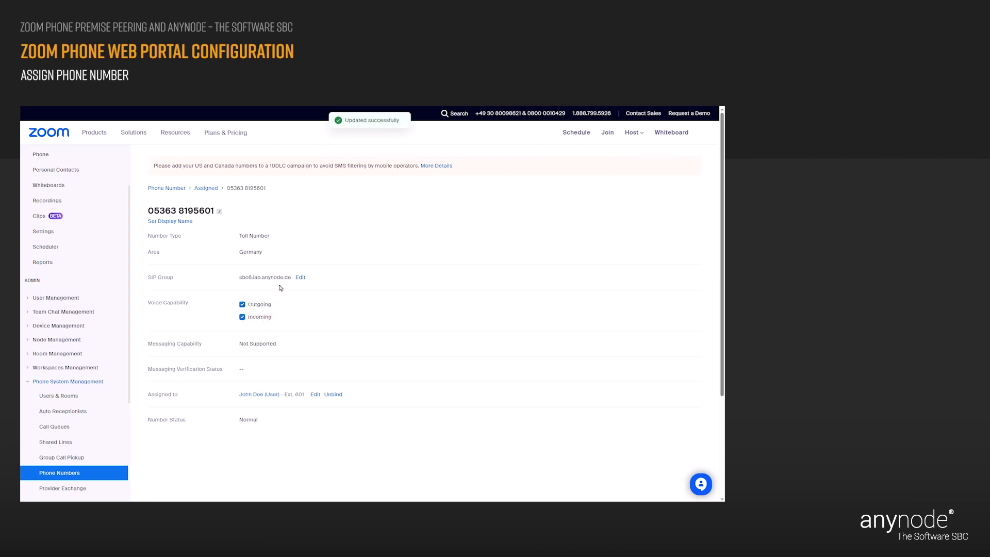